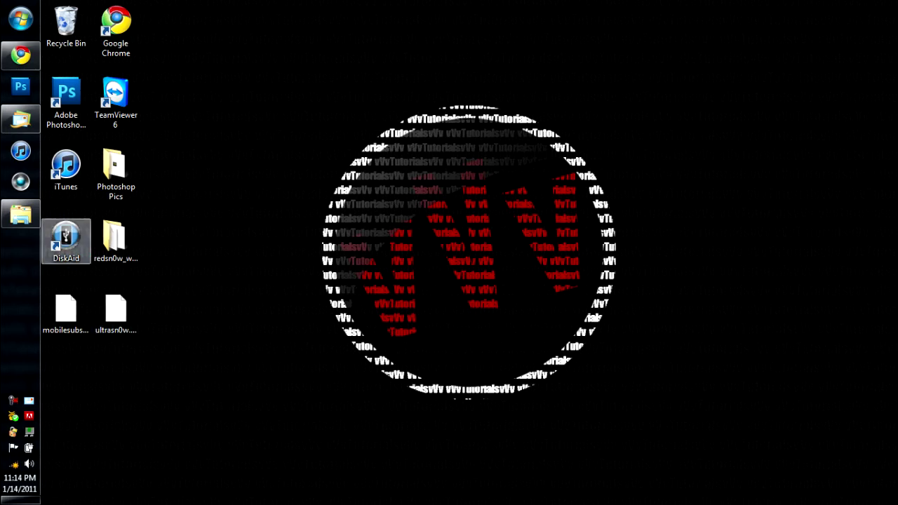
- Move the DiskAid shortcut and the mobilesubstrate and ultrasn0w .deb files to the open middle area of the desktop
{"action": "left_click_drag", "start_coordinate": [66, 238], "coordinate": [365, 94]}
{"action": "left_click_drag", "start_coordinate": [174, 307], "coordinate": [76, 316]}
{"action": "left_click_drag", "start_coordinate": [76, 315], "coordinate": [376, 171]}
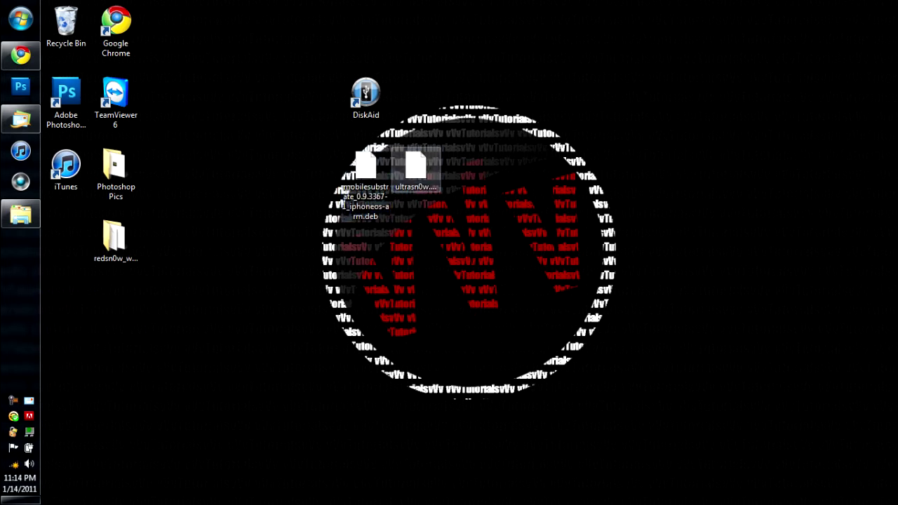
- Launch DiskAid from its desktop shortcut
{"action": "double_click", "coordinate": [365, 97]}
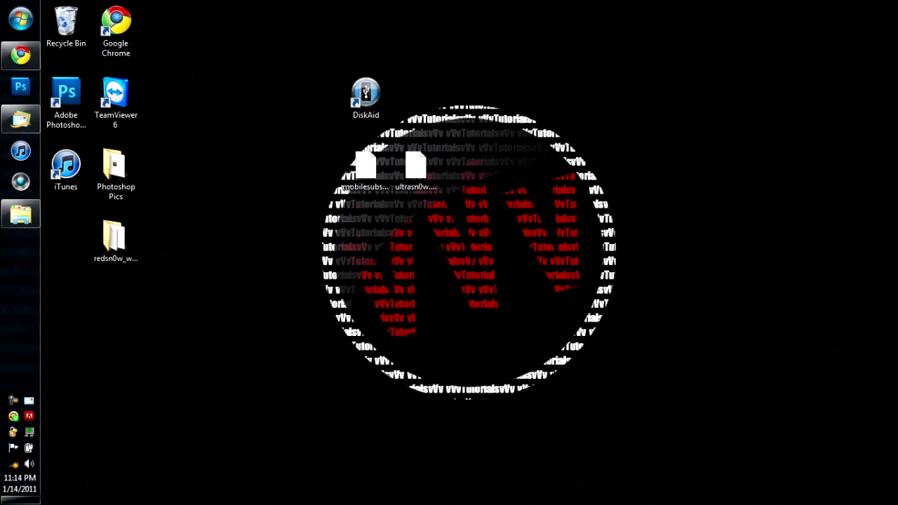
{"action": "left_click", "coordinate": [365, 171]}
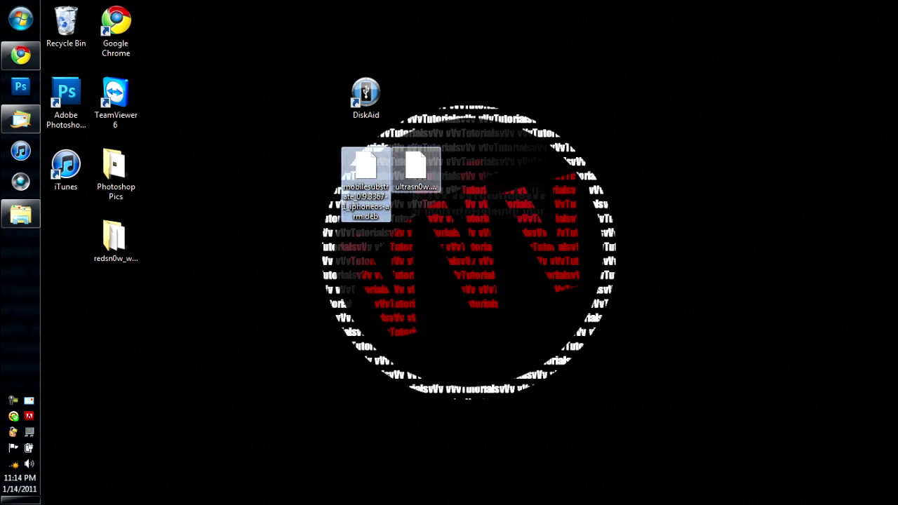
{"action": "left_click", "coordinate": [416, 171]}
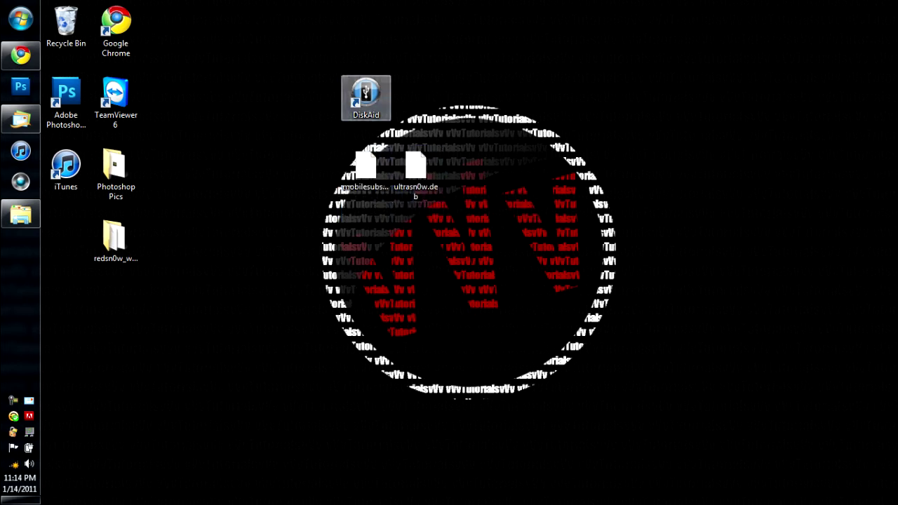
{"action": "left_click", "coordinate": [365, 96]}
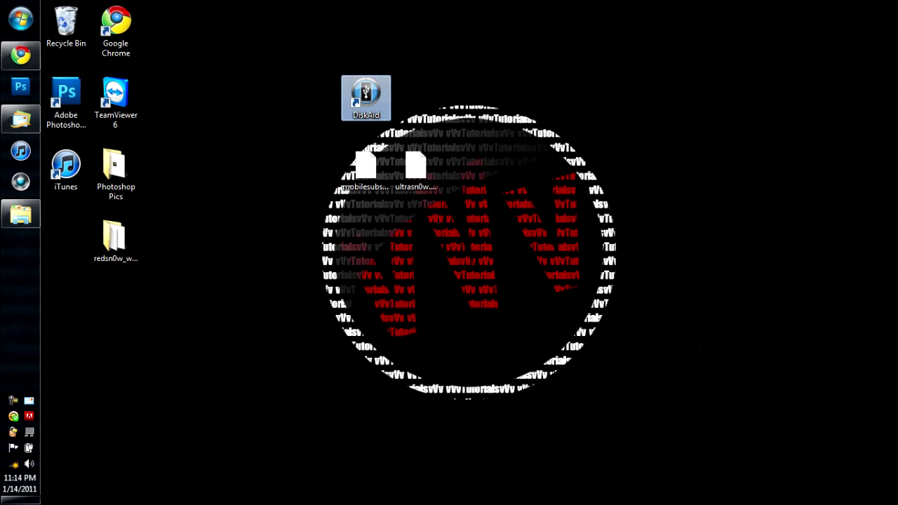
{"action": "key", "text": "Return"}
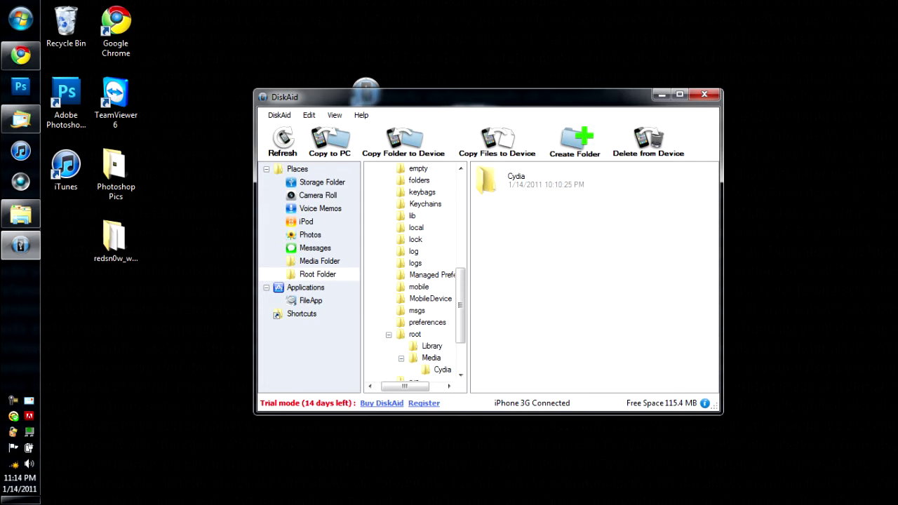
- Browse the connected iPhone's Root Folder and open its var folder
{"action": "left_click", "coordinate": [318, 274]}
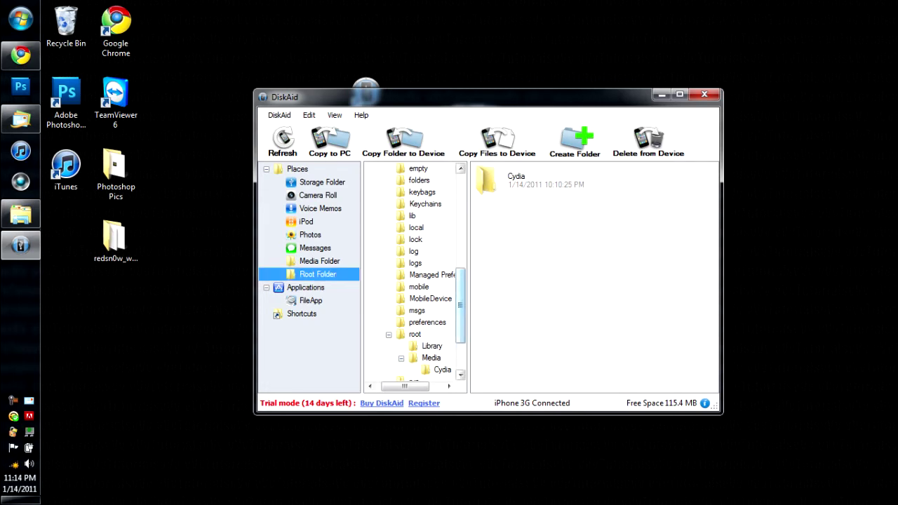
{"action": "left_click", "coordinate": [415, 334]}
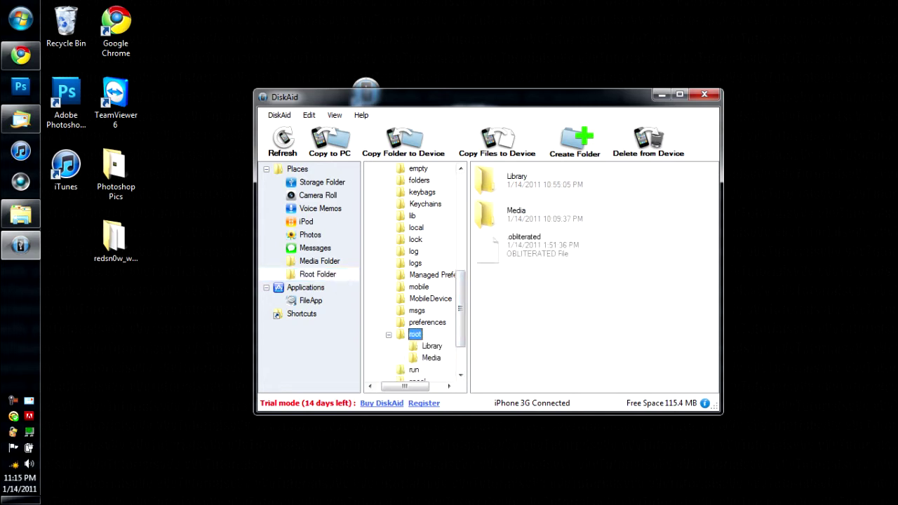
{"action": "scroll", "coordinate": [421, 273], "scroll_direction": "up", "scroll_amount": 6}
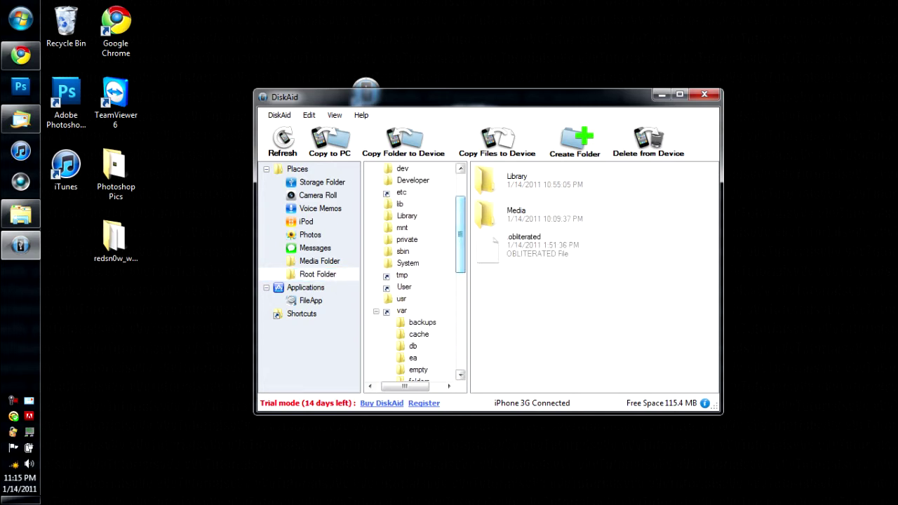
{"action": "left_click", "coordinate": [401, 310]}
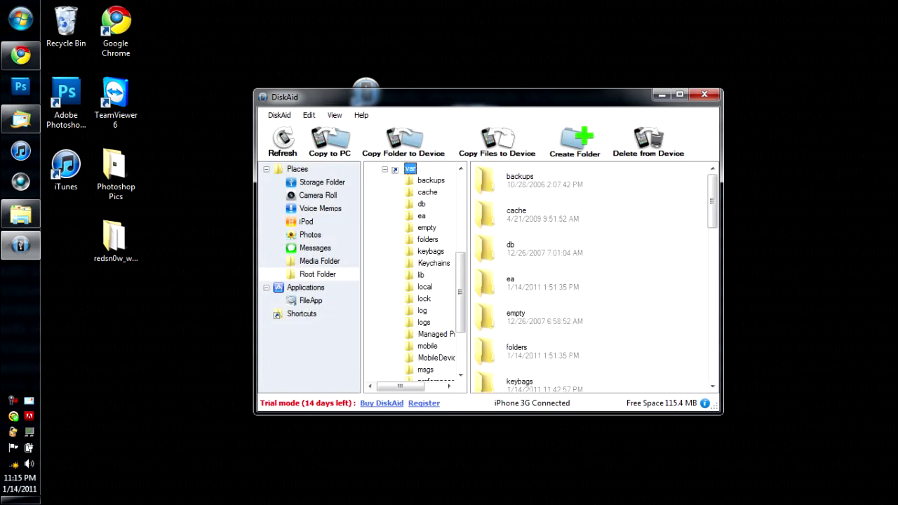
- Open the root folder inside var, followed by its Media subfolder
{"action": "scroll", "coordinate": [593, 277], "scroll_direction": "down", "scroll_amount": 5}
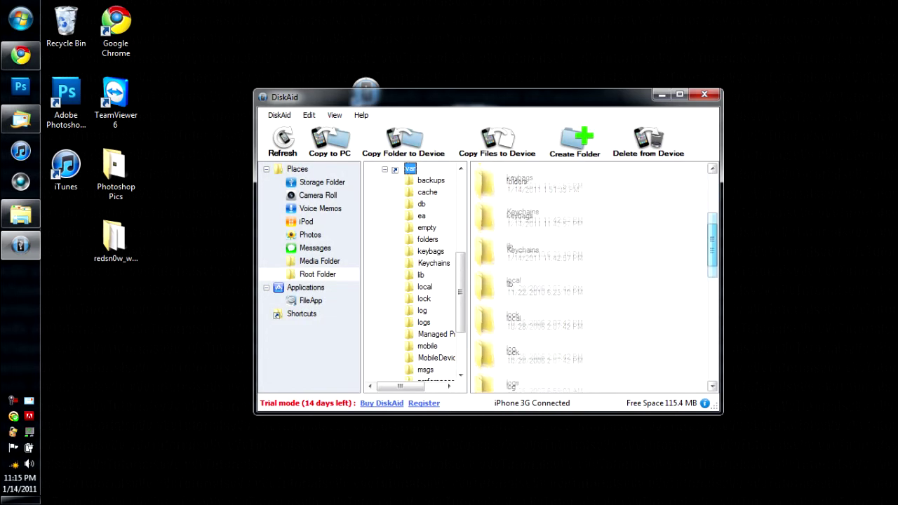
{"action": "left_click_drag", "start_coordinate": [713, 283], "coordinate": [712, 320]}
{"action": "left_click", "coordinate": [542, 301]}
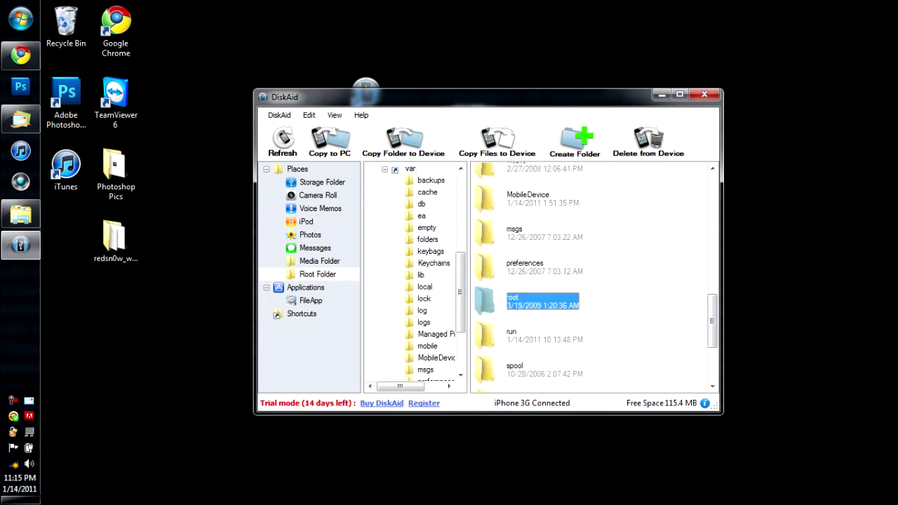
{"action": "double_click", "coordinate": [542, 301]}
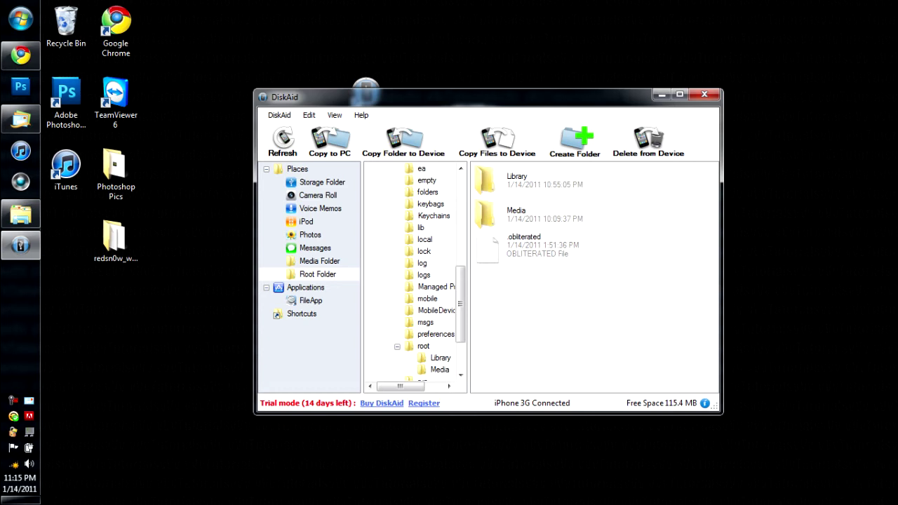
{"action": "double_click", "coordinate": [544, 214]}
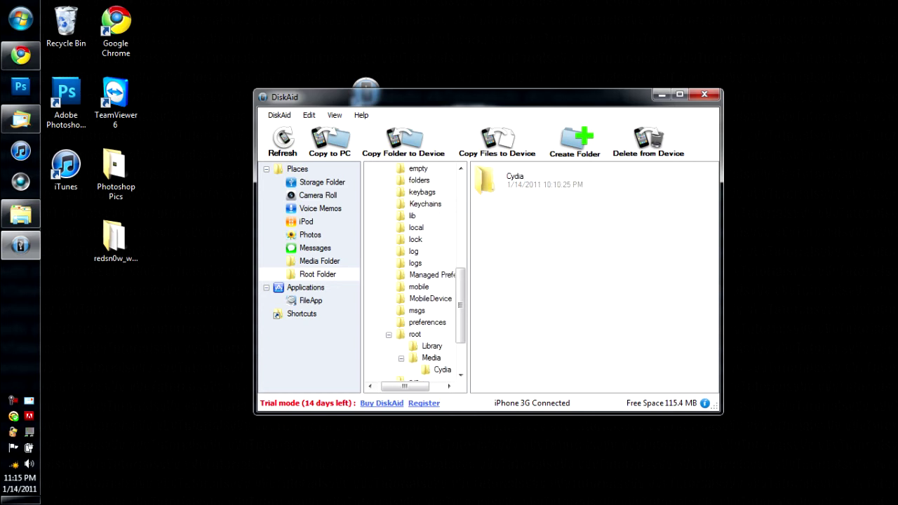
{"action": "left_click_drag", "start_coordinate": [608, 225], "coordinate": [484, 144]}
{"action": "left_click", "coordinate": [561, 231]}
{"action": "left_click_drag", "start_coordinate": [586, 191], "coordinate": [473, 164]}
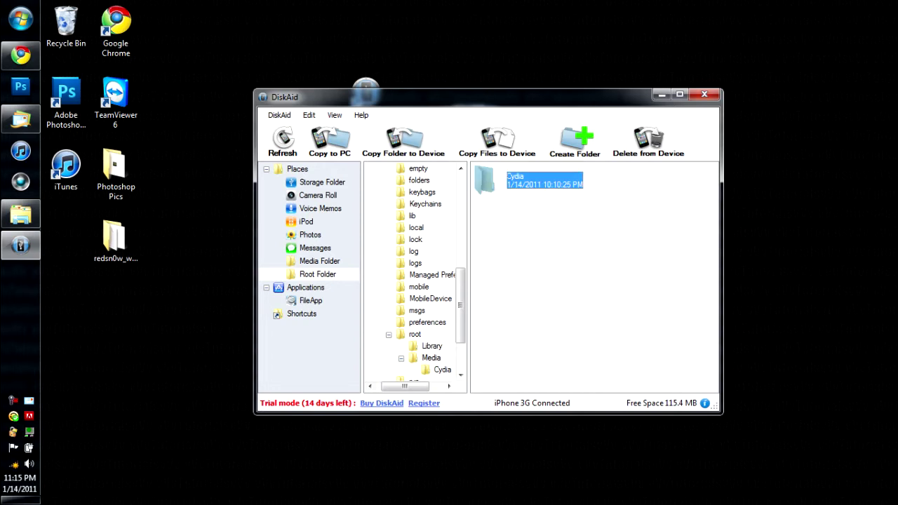
{"action": "left_click", "coordinate": [602, 233]}
{"action": "left_click_drag", "start_coordinate": [602, 233], "coordinate": [499, 190]}
{"action": "left_click", "coordinate": [561, 231]}
- Try to create a new folder named Cydia inside the Media folder
{"action": "right_click", "coordinate": [543, 232]}
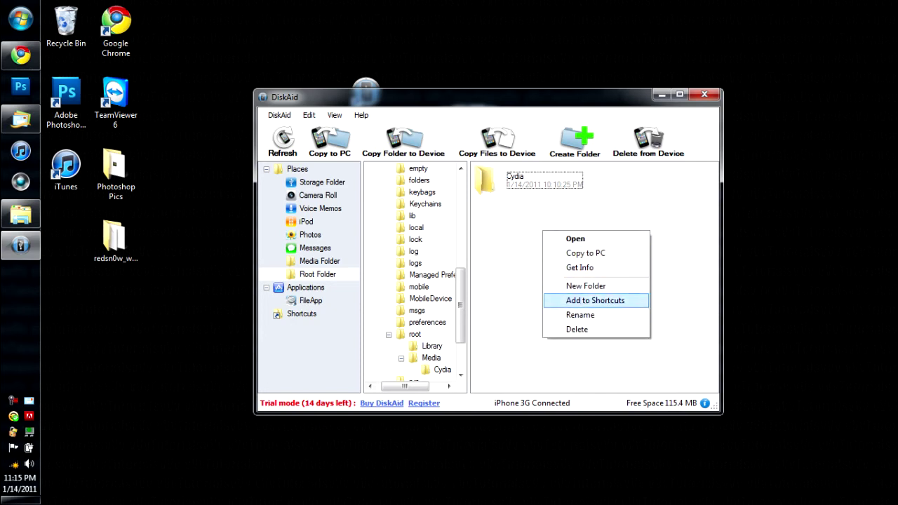
{"action": "key", "text": "Return"}
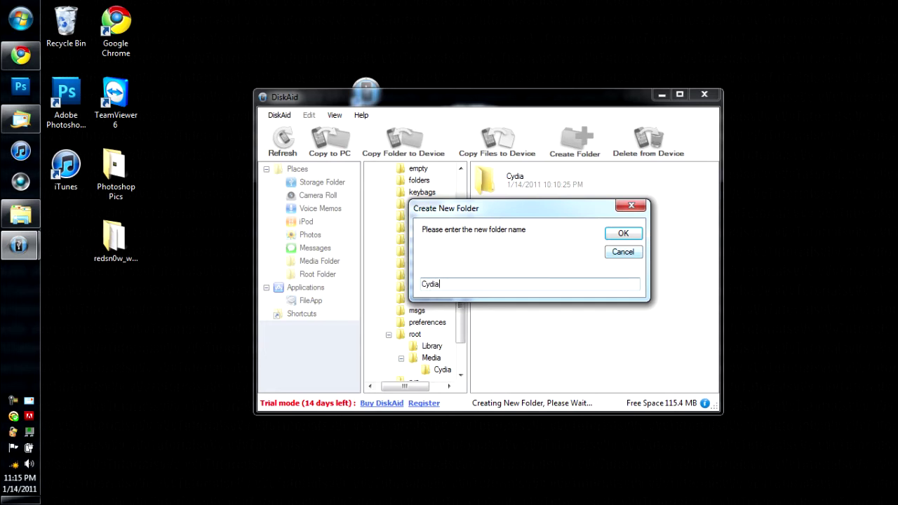
{"action": "type", "text": "Cydia"}
{"action": "key", "text": "Return"}
- Open the existing Cydia folder inside Media
{"action": "left_click", "coordinate": [545, 181]}
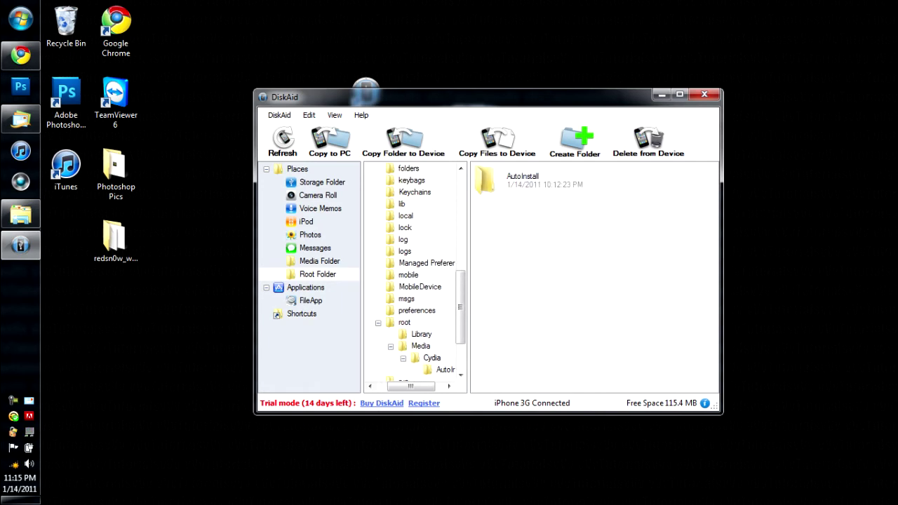
- Try to create a new folder named AutoInstall inside the Cydia folder
{"action": "right_click", "coordinate": [517, 219]}
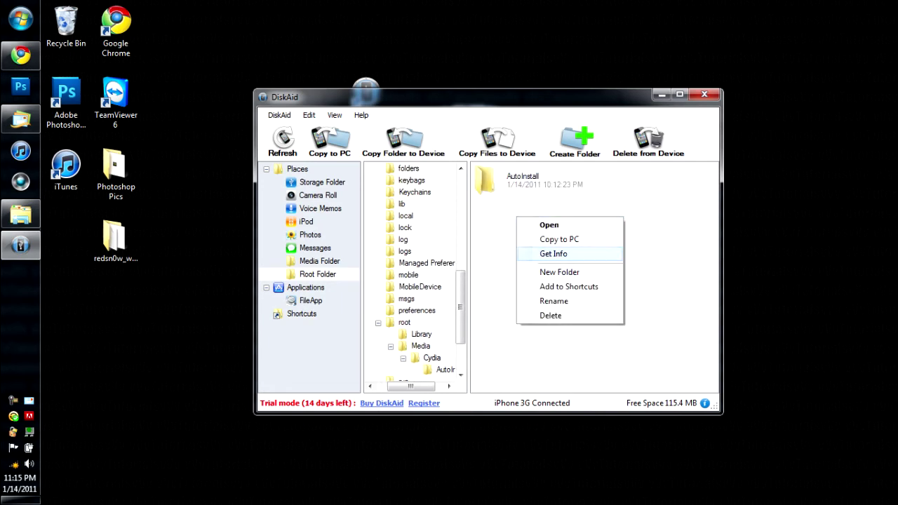
{"action": "left_click", "coordinate": [559, 272]}
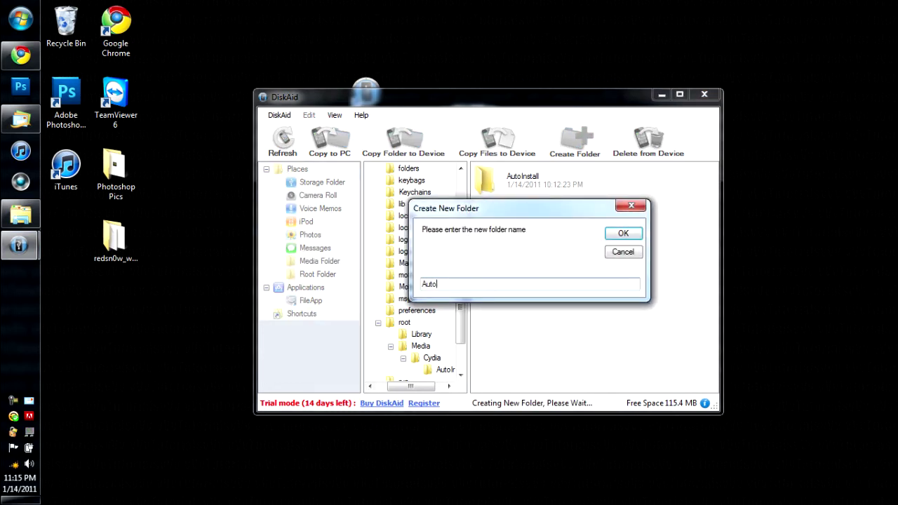
{"action": "type", "text": "AutoInstall"}
{"action": "left_click", "coordinate": [623, 251]}
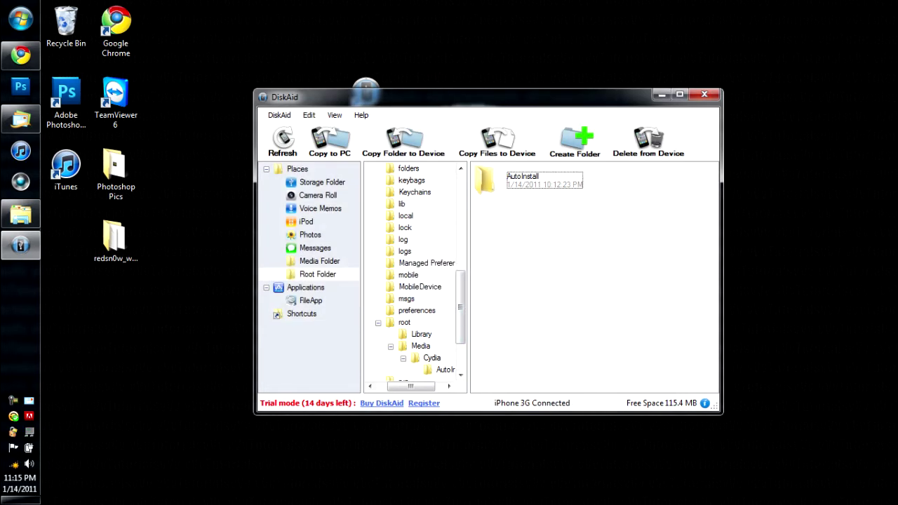
- Open the AutoInstall folder inside Cydia
{"action": "double_click", "coordinate": [544, 180]}
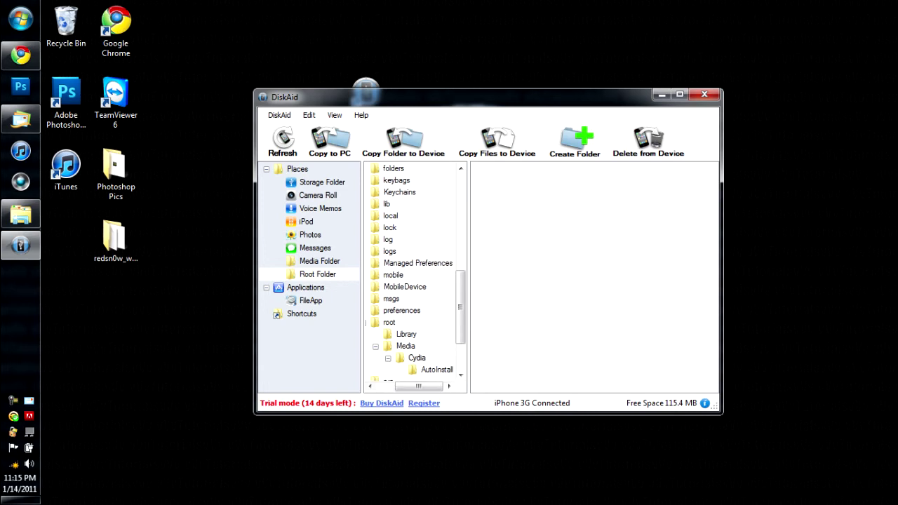
{"action": "right_click", "coordinate": [499, 221]}
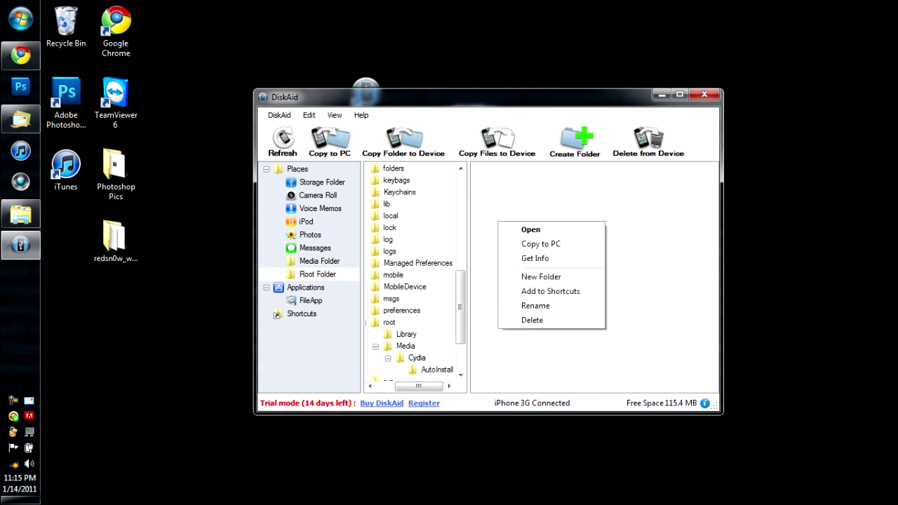
{"action": "key", "text": "Escape"}
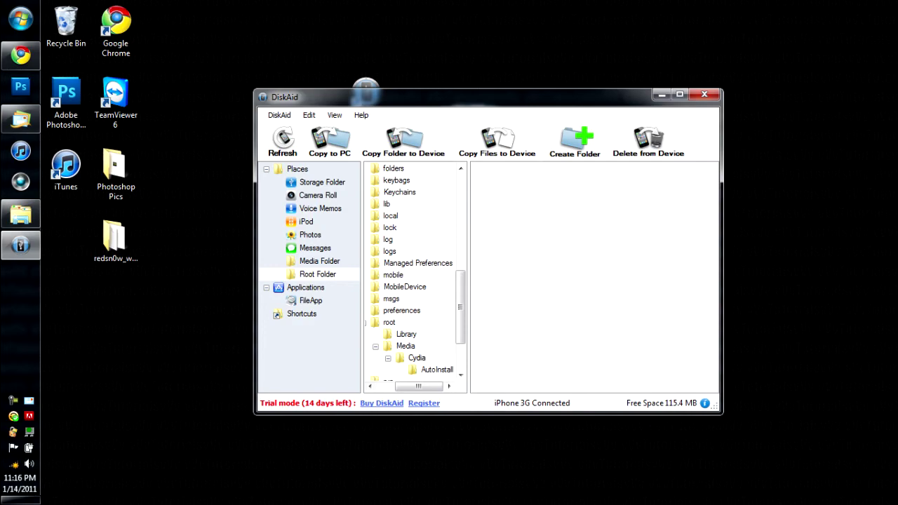
- Move the DiskAid window down to uncover the desktop files and select both the mobilesubstrate and ultrasn0w .deb files
{"action": "left_click_drag", "start_coordinate": [488, 97], "coordinate": [520, 202]}
{"action": "left_click_drag", "start_coordinate": [448, 142], "coordinate": [344, 185]}
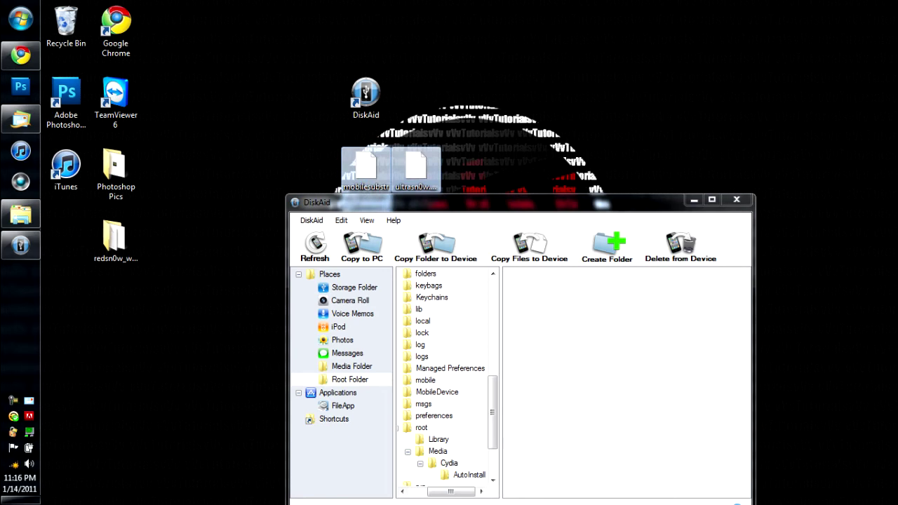